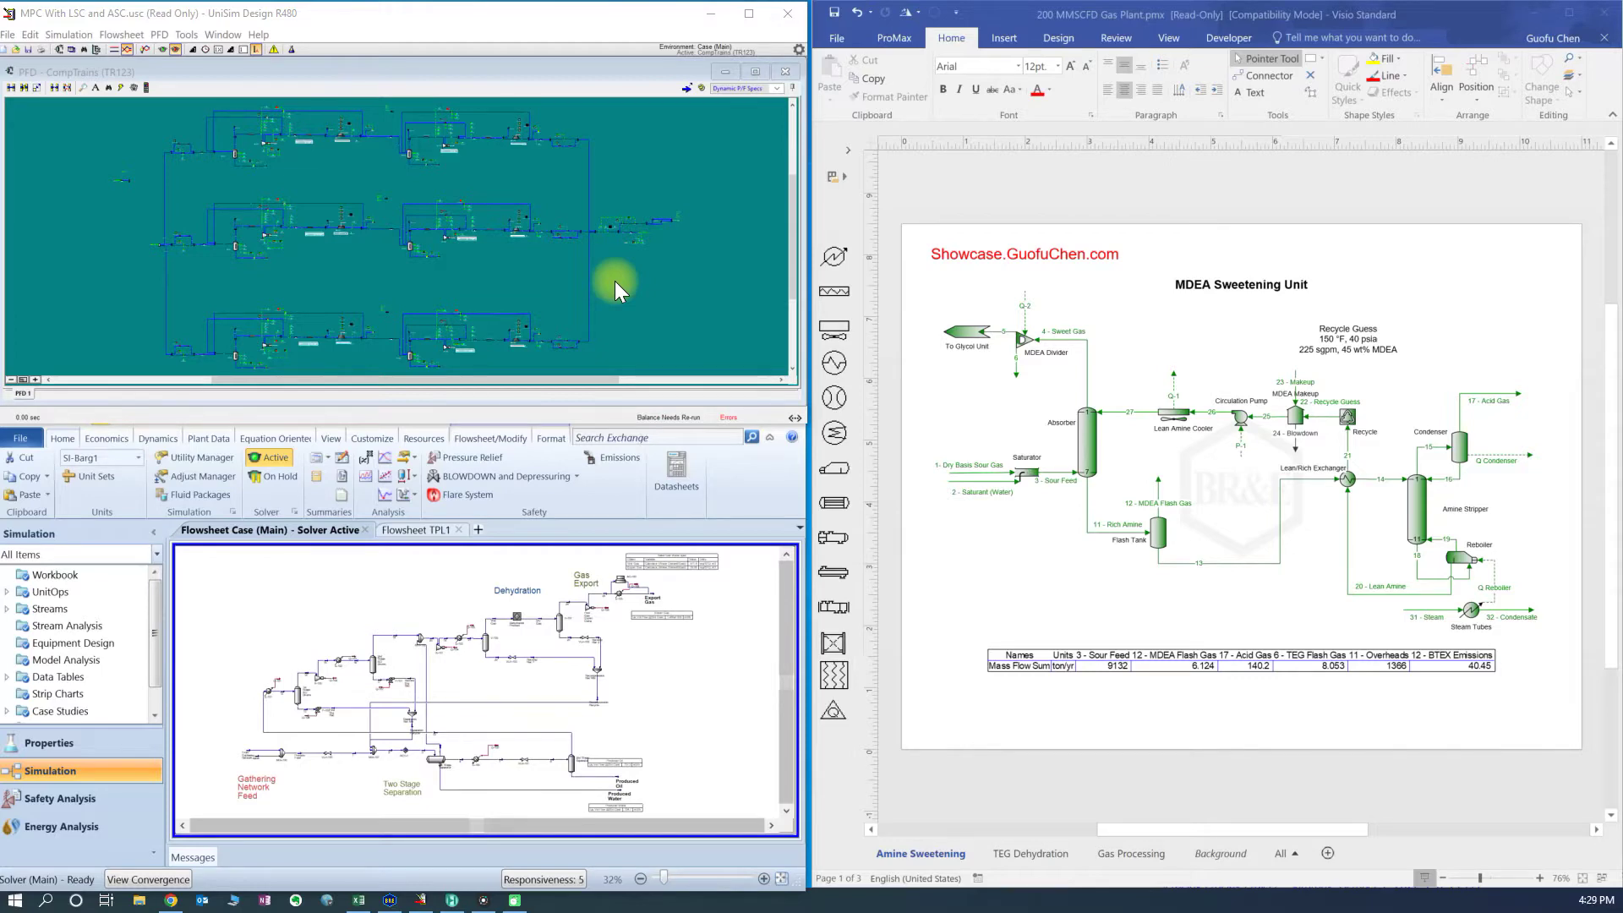
Step: Bring the Datasheet Generator Air Cooler workbook to the foreground from the taskbar
click(361, 900)
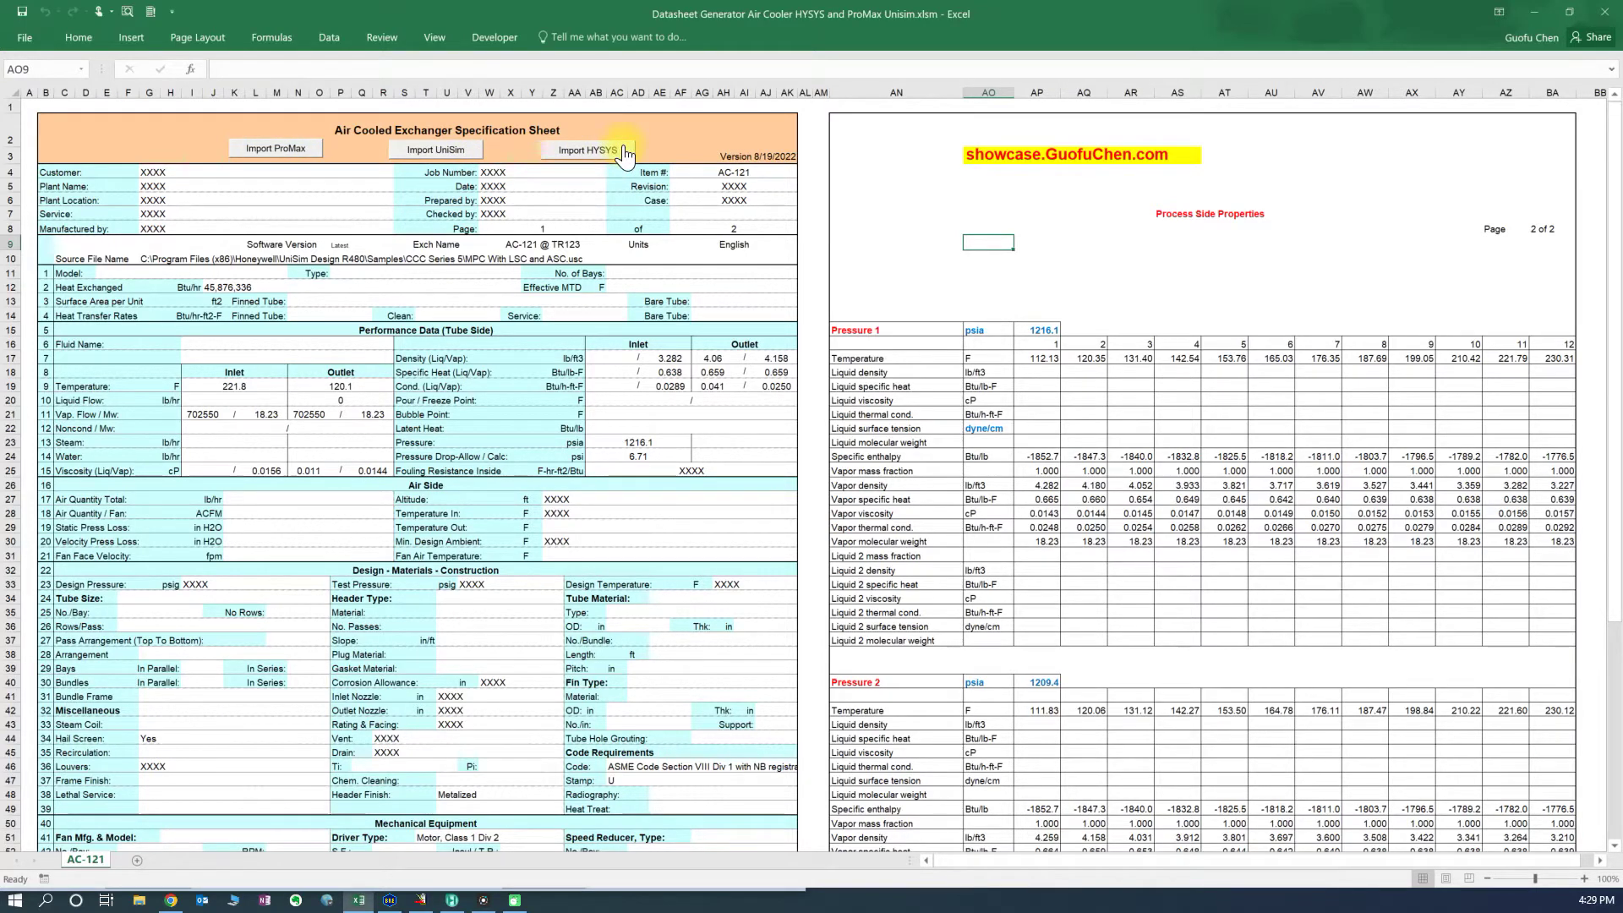
Step: Import the Lean Glycol Cooler @ TEG Dehydration from the loaded ProMax file in Metric units
click(307, 149)
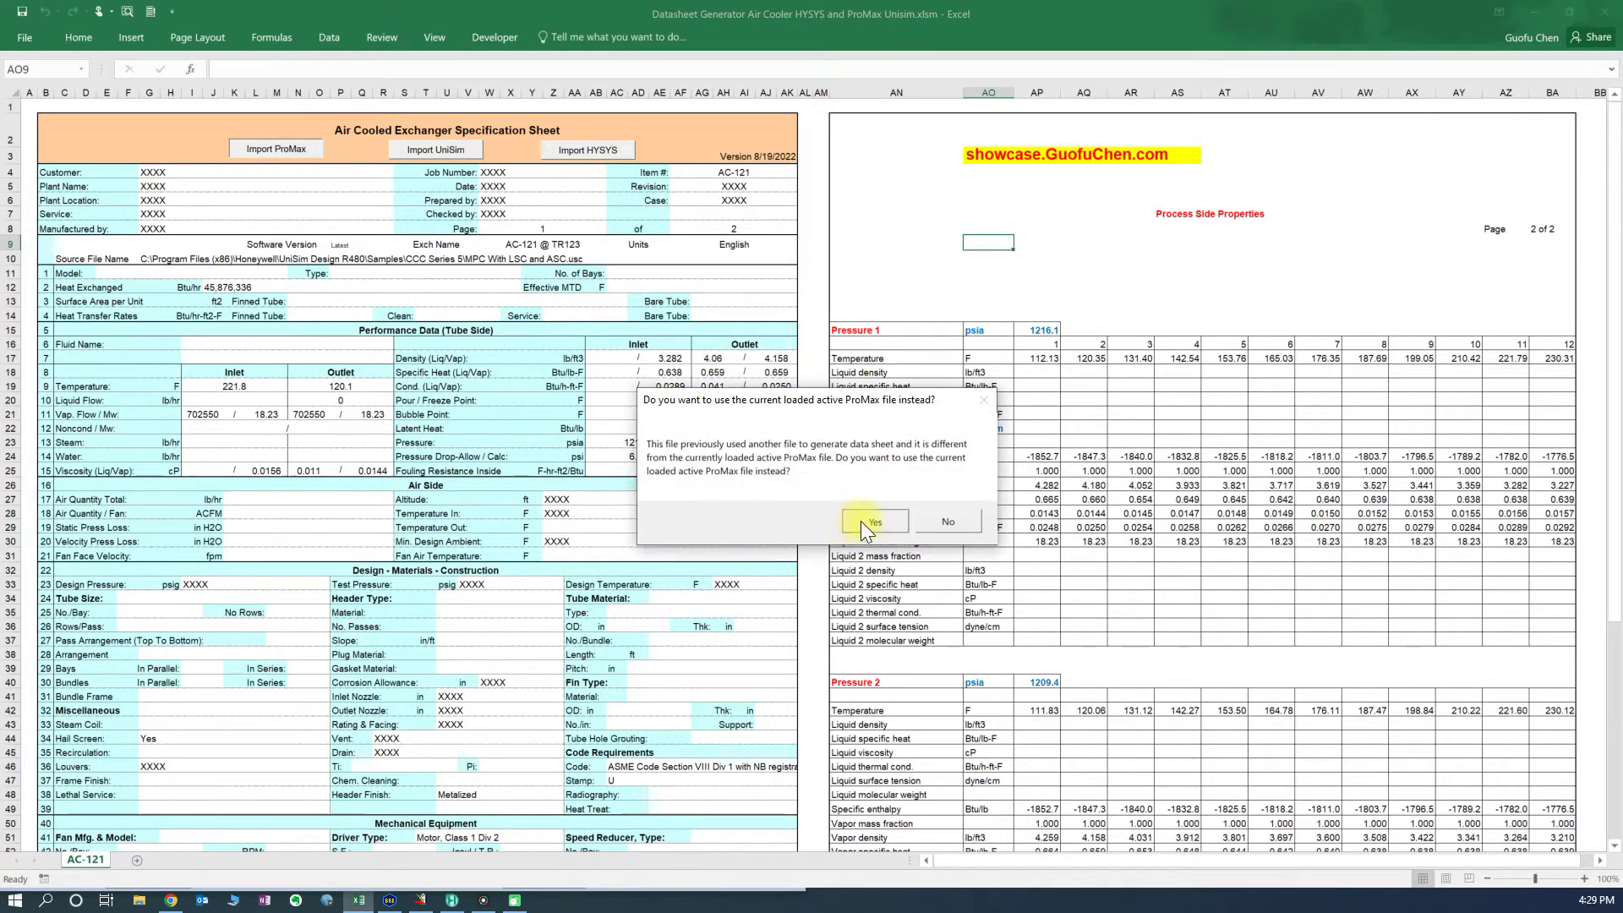
click(862, 520)
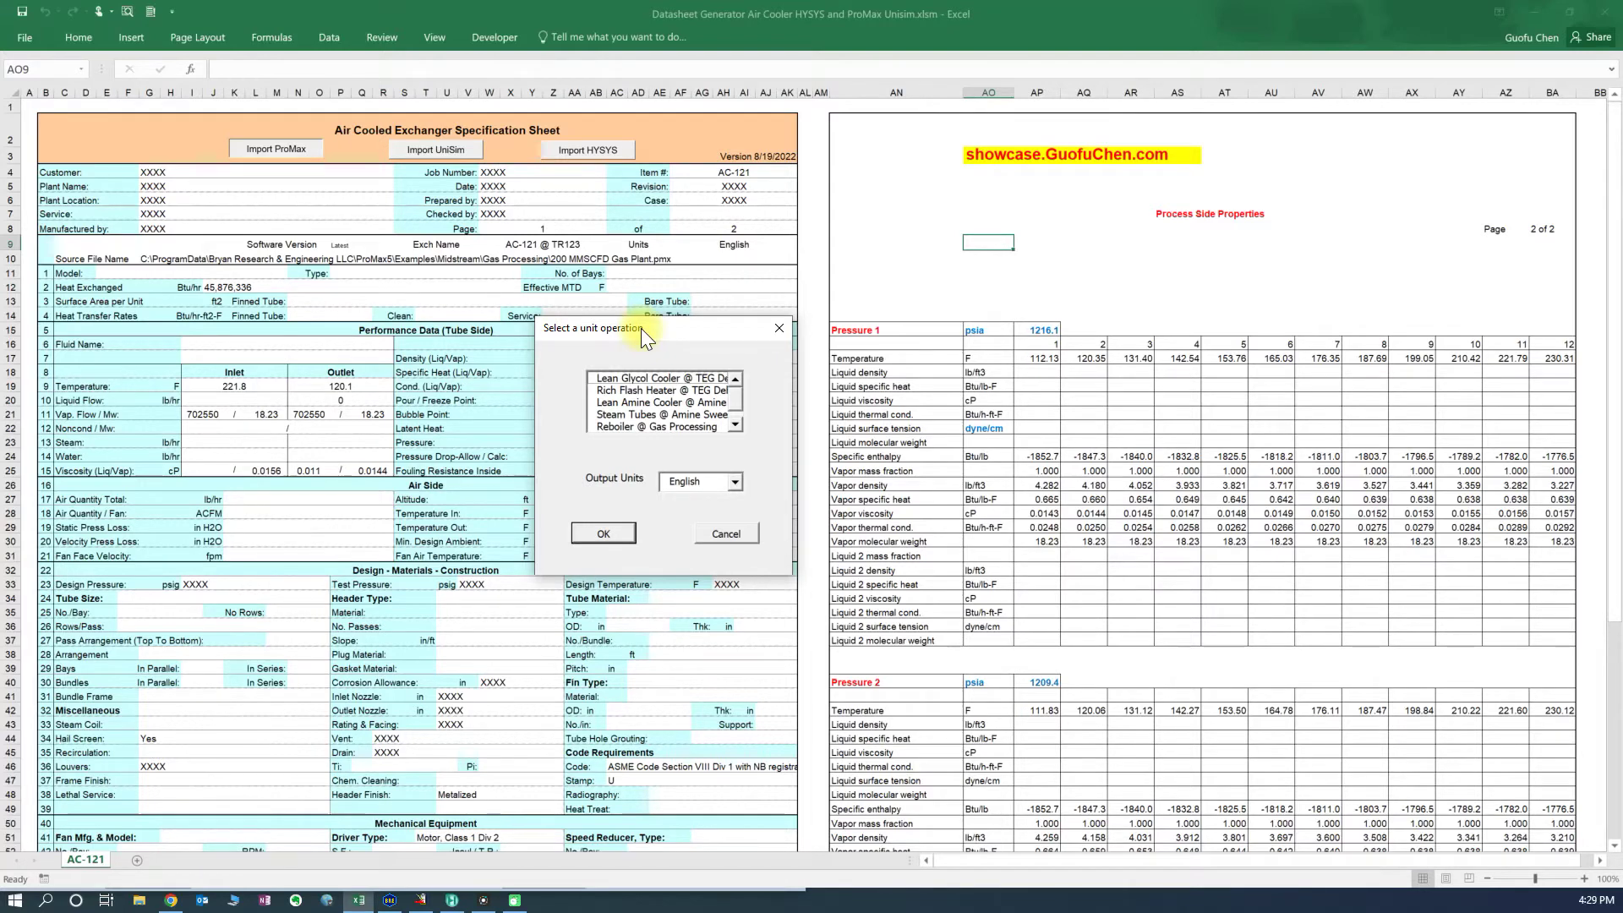
click(645, 380)
click(733, 481)
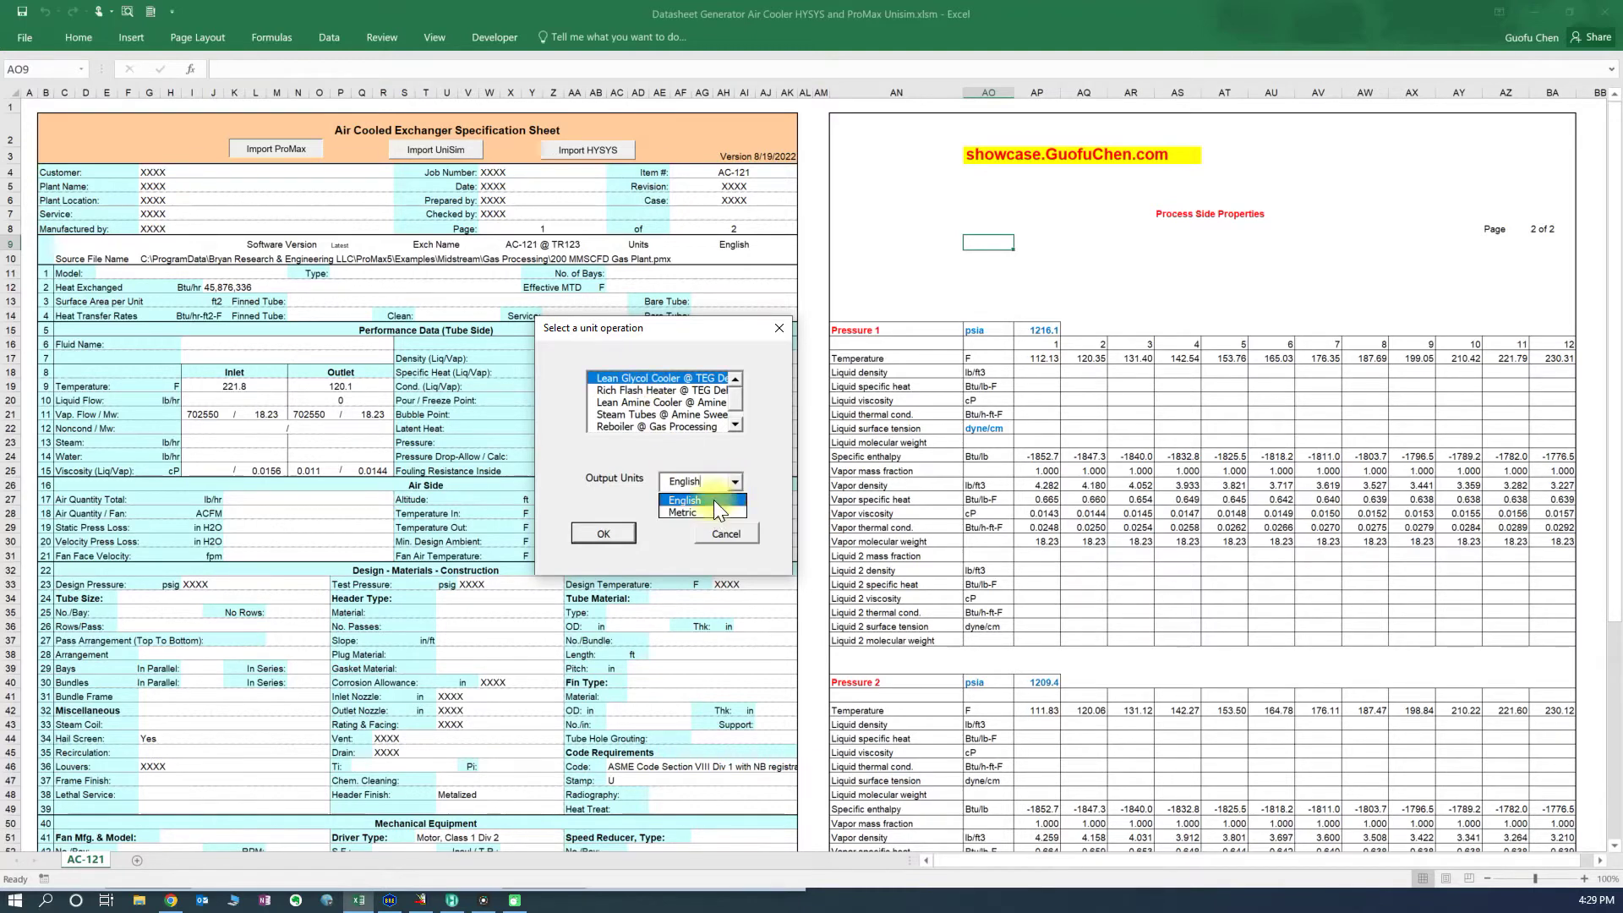
click(699, 511)
click(614, 528)
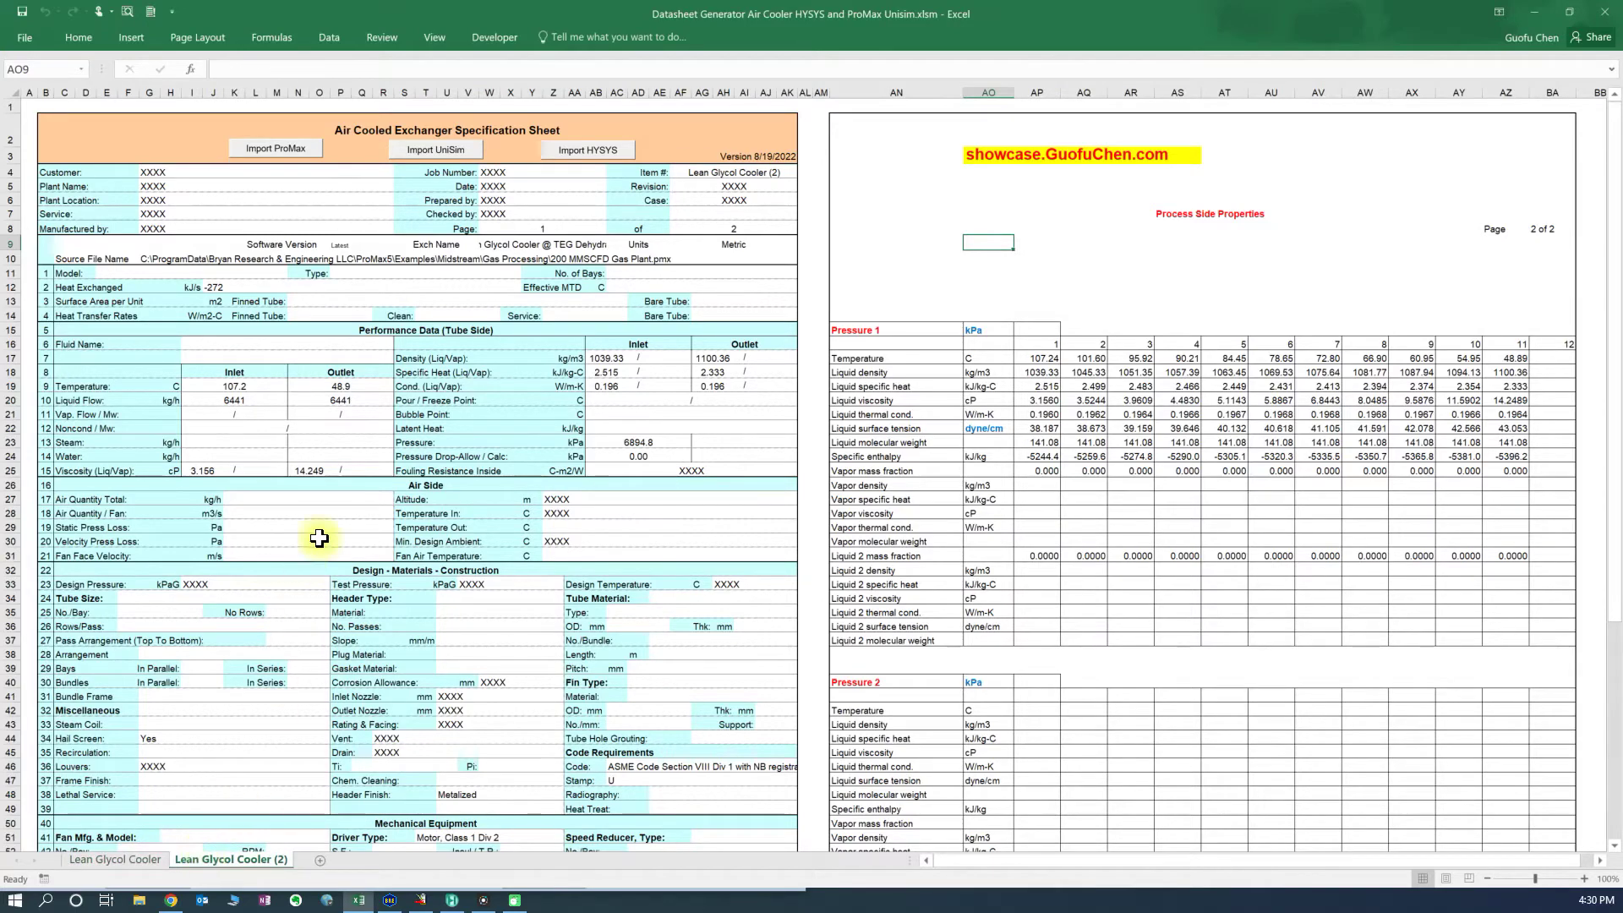
Step: Import AC-112 @ TR123 from the loaded UniSim case into the copied sheet in English units
click(424, 149)
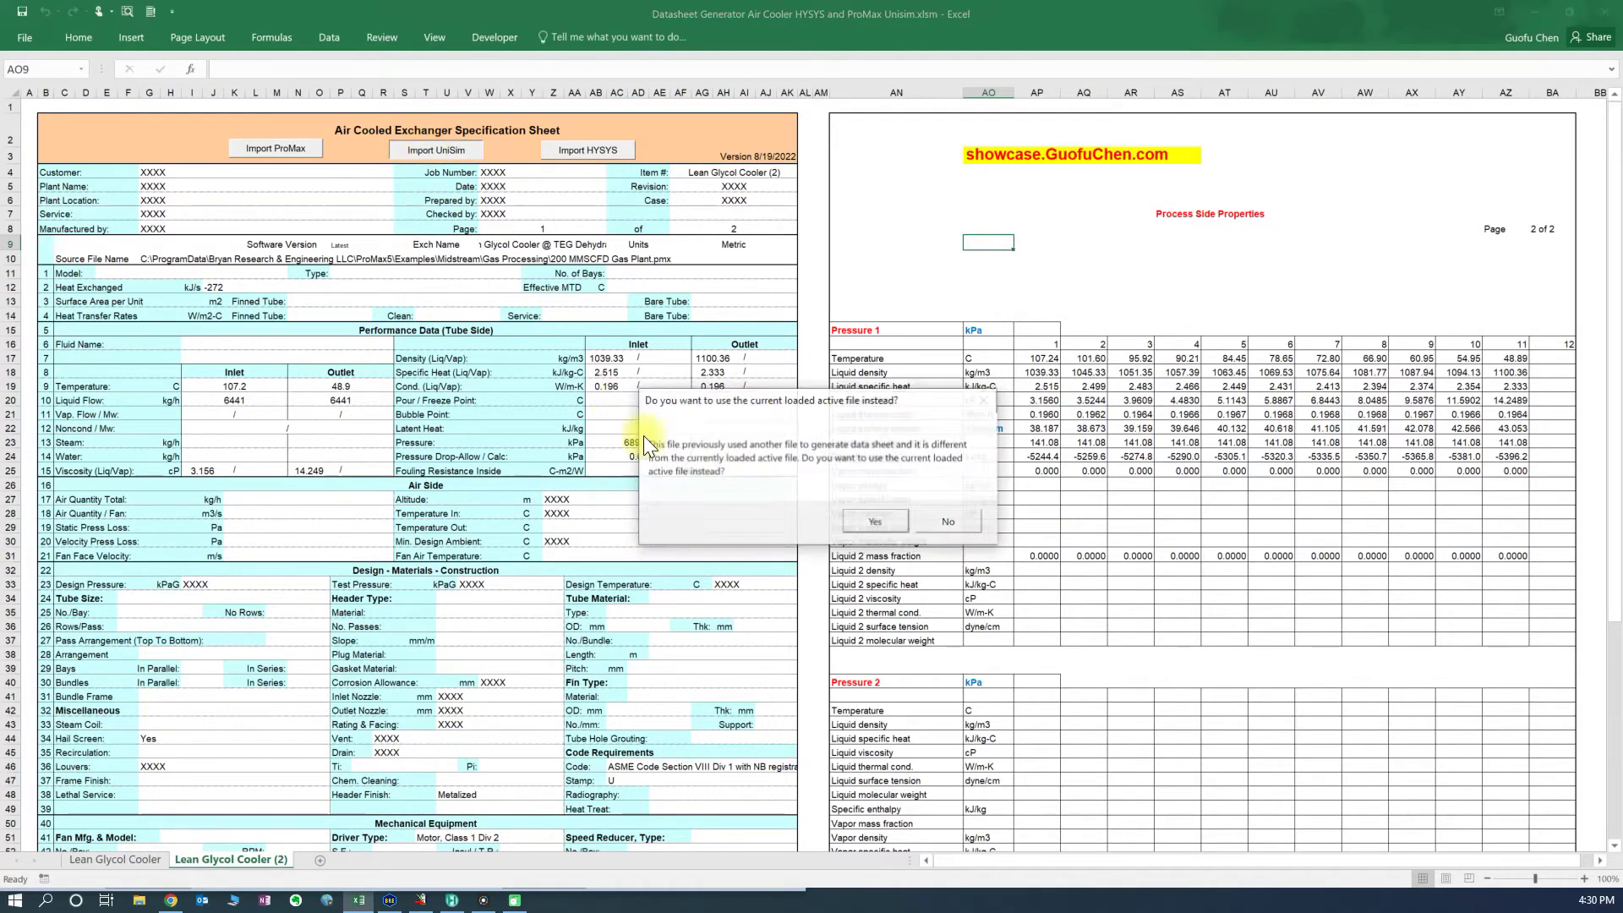
click(876, 521)
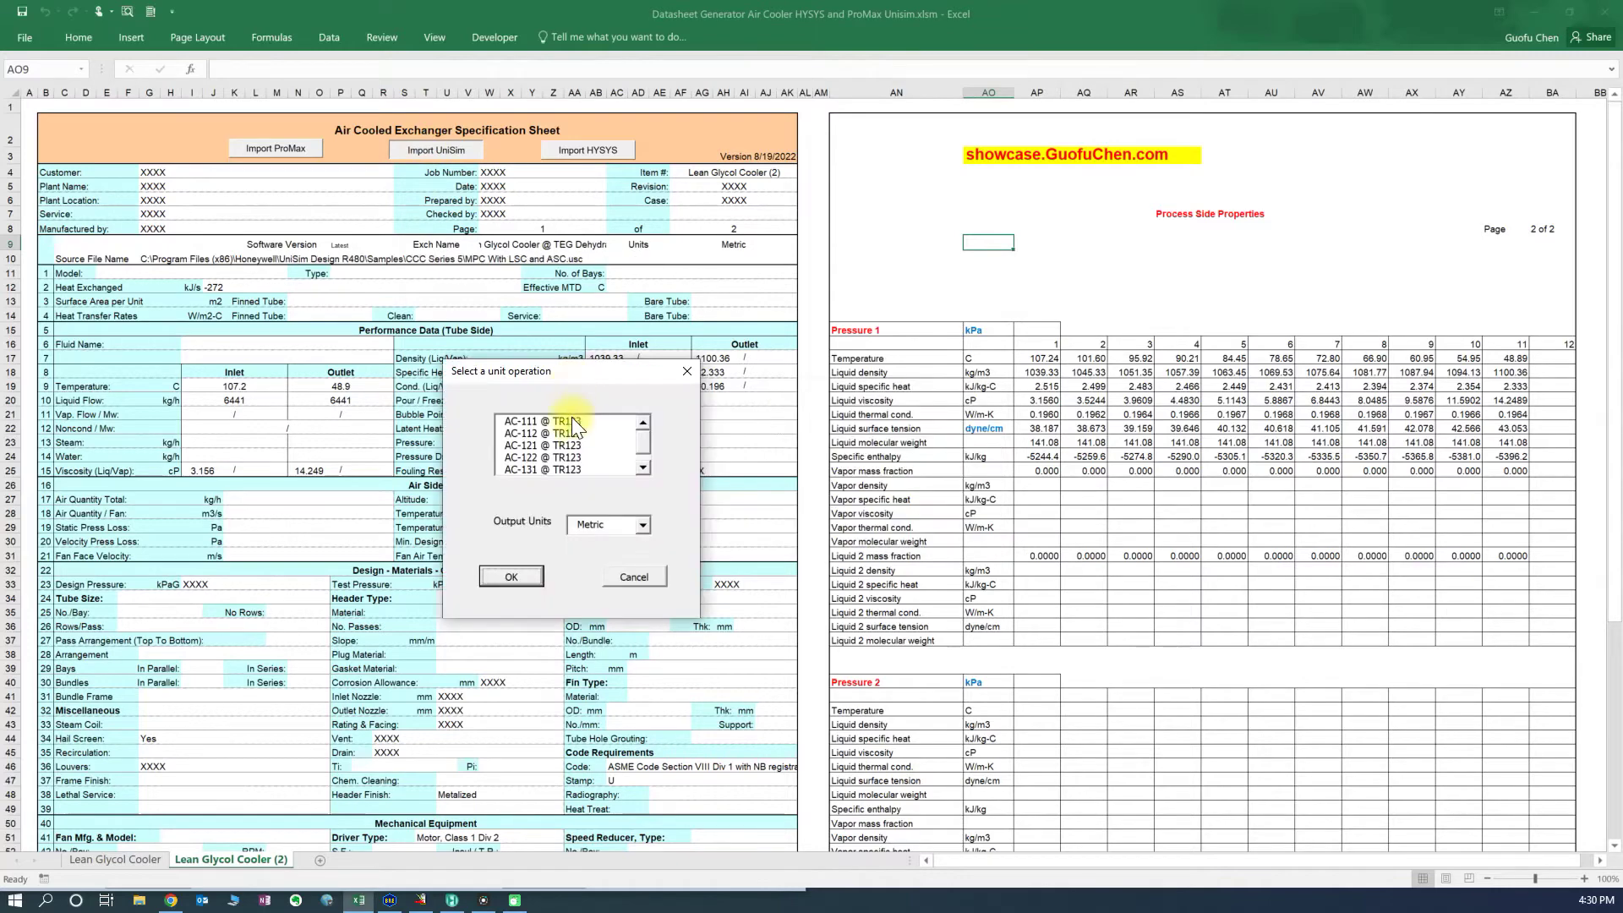
click(568, 435)
click(642, 525)
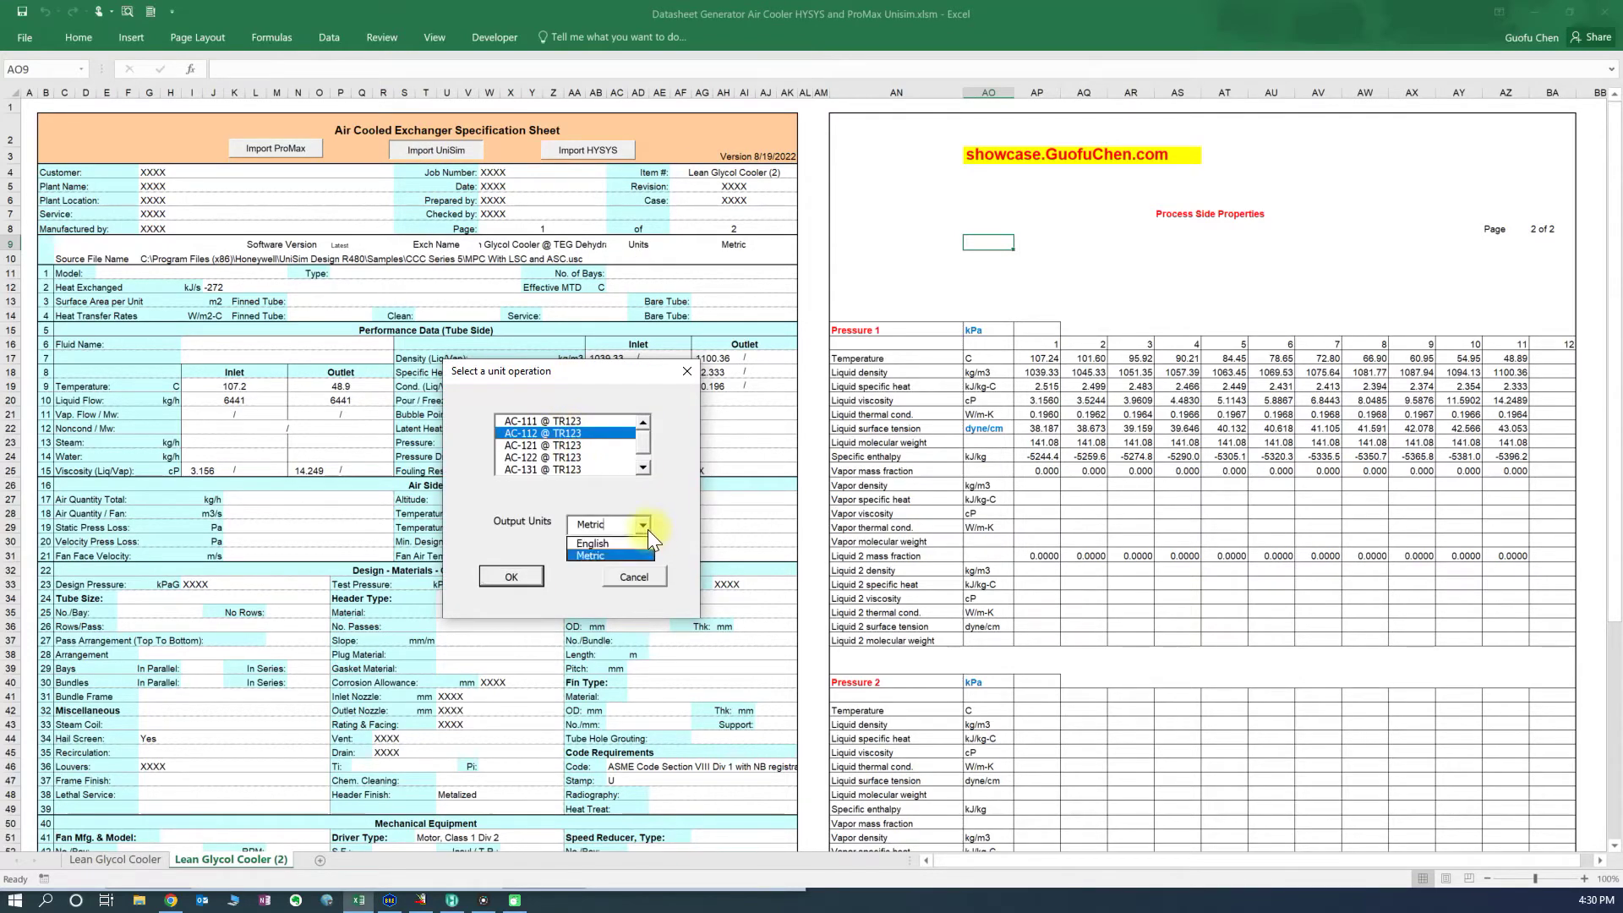
click(610, 545)
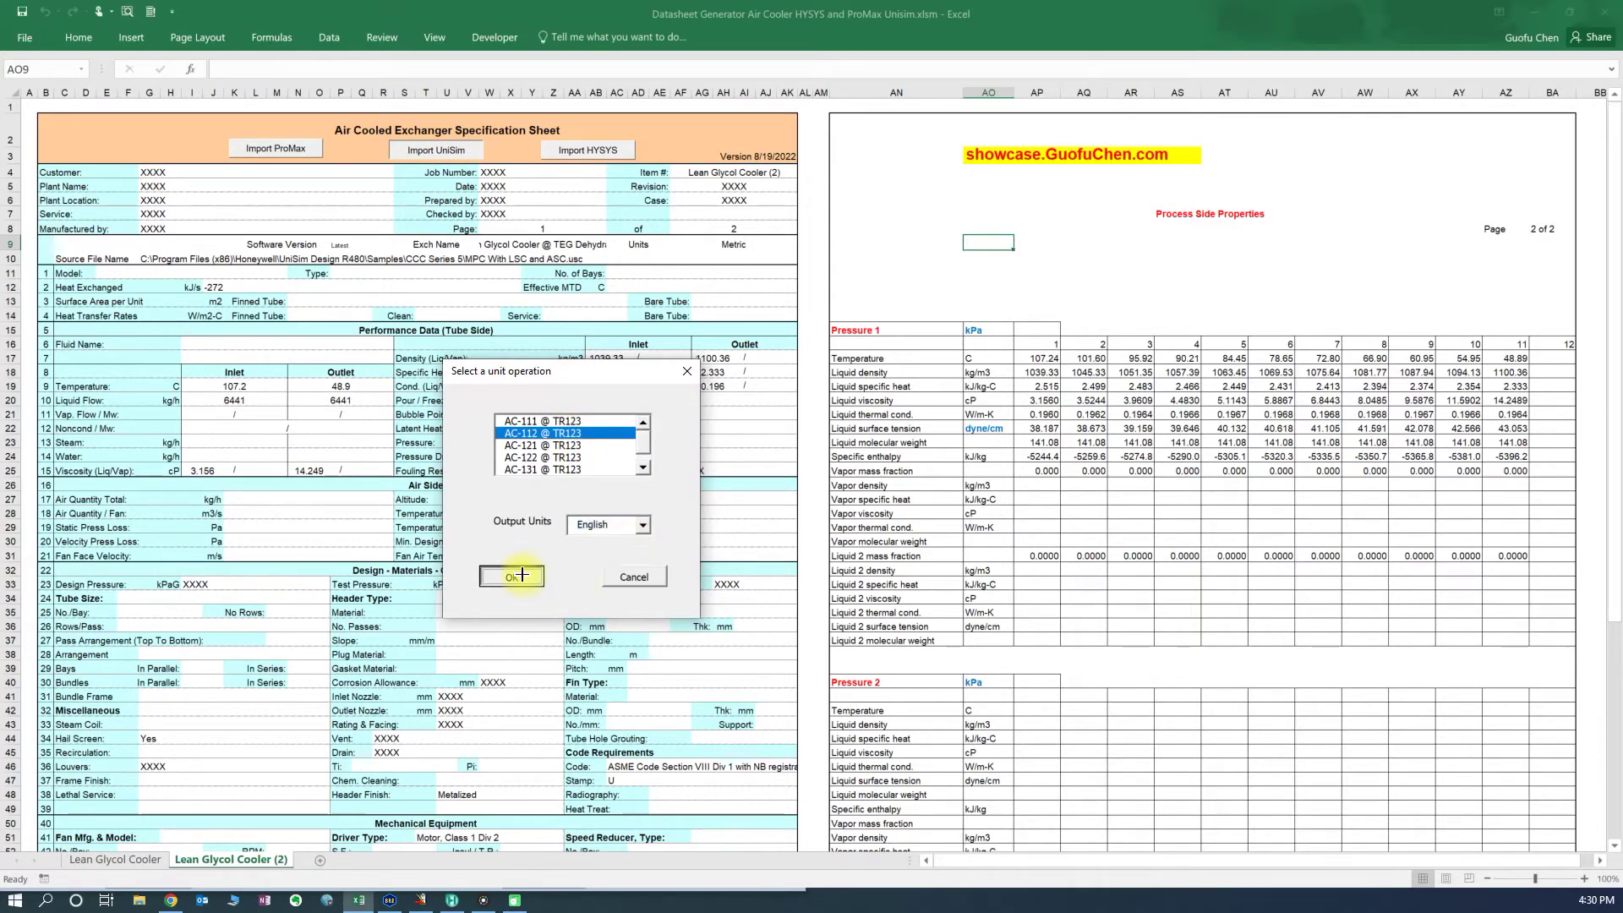
click(522, 574)
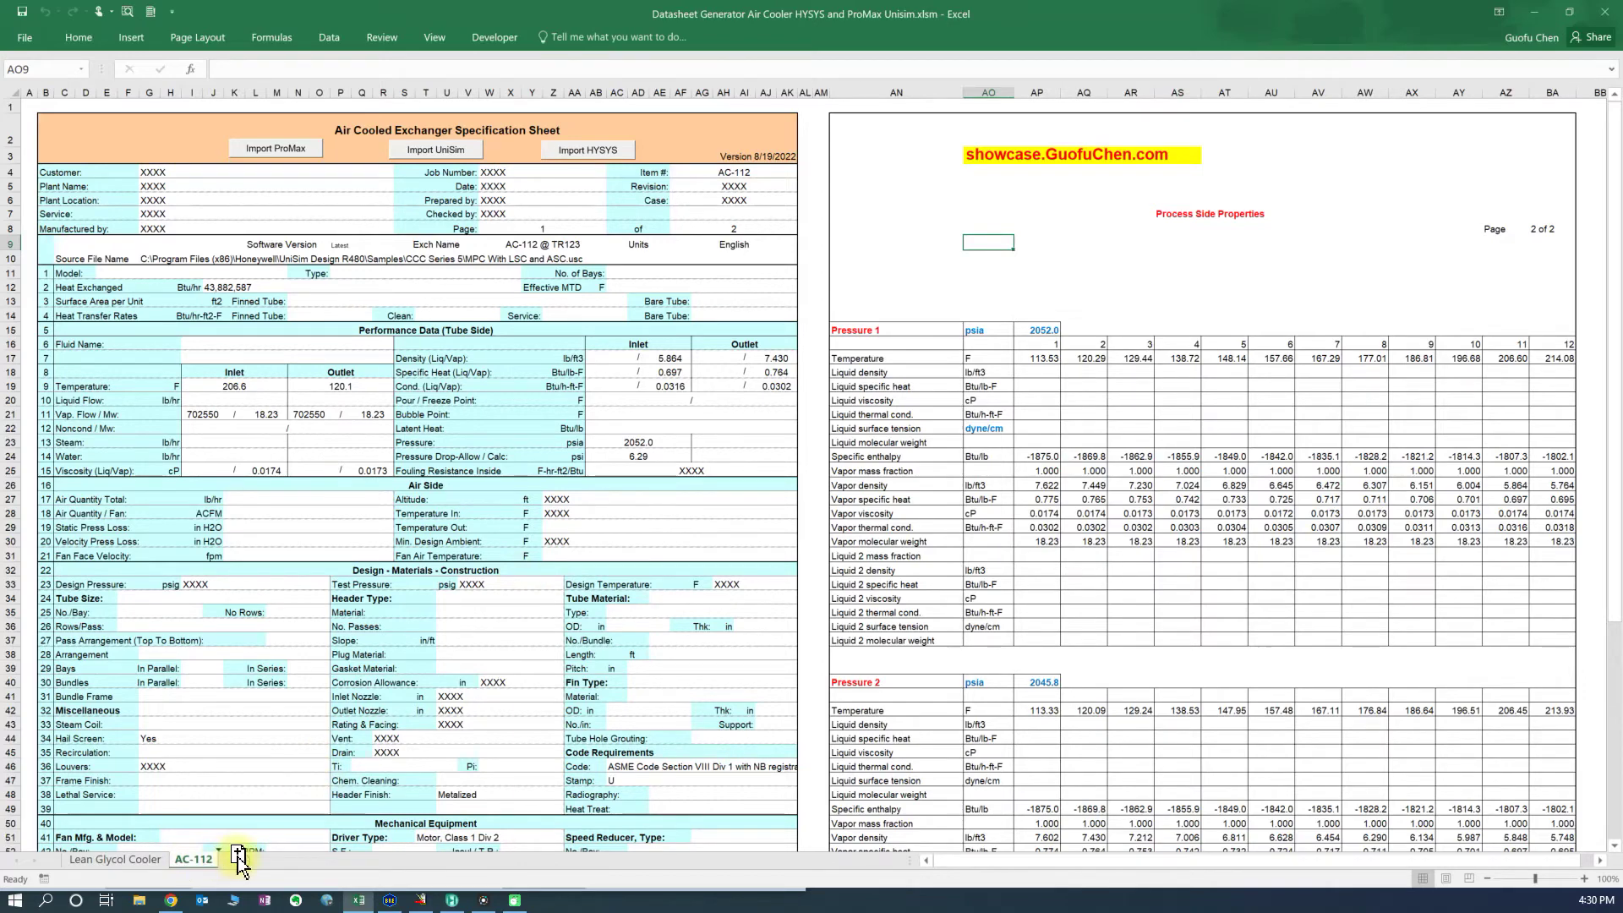
Step: Duplicate the AC-112 sheet and import AC-100 @ Main from the loaded HYSYS case in Metric units
drag(193, 858, 237, 856)
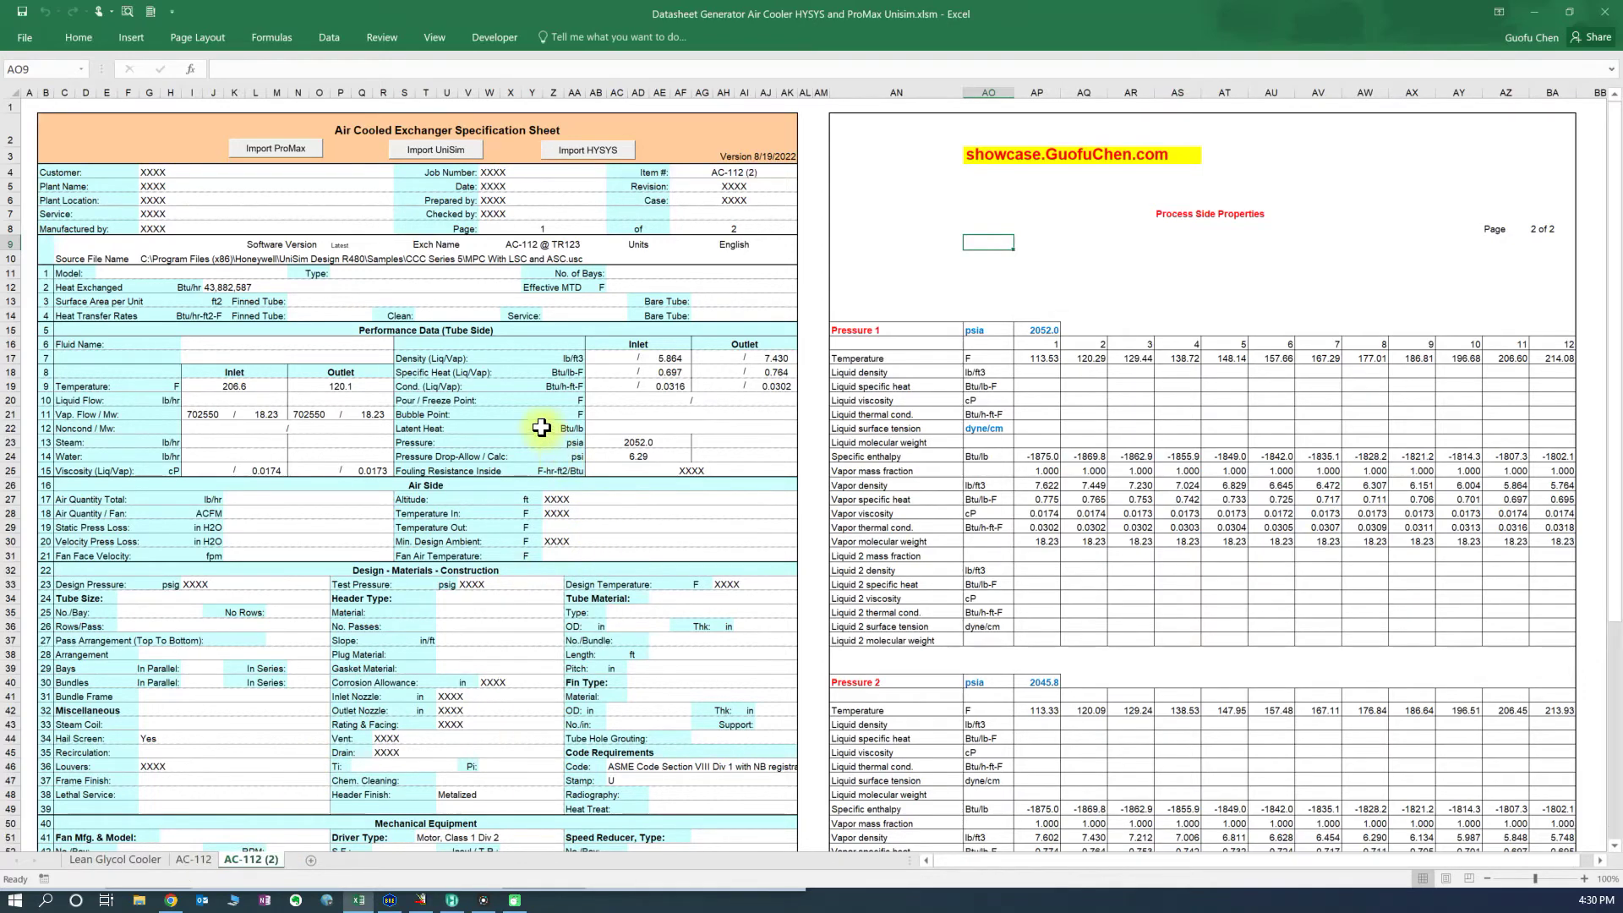
click(588, 150)
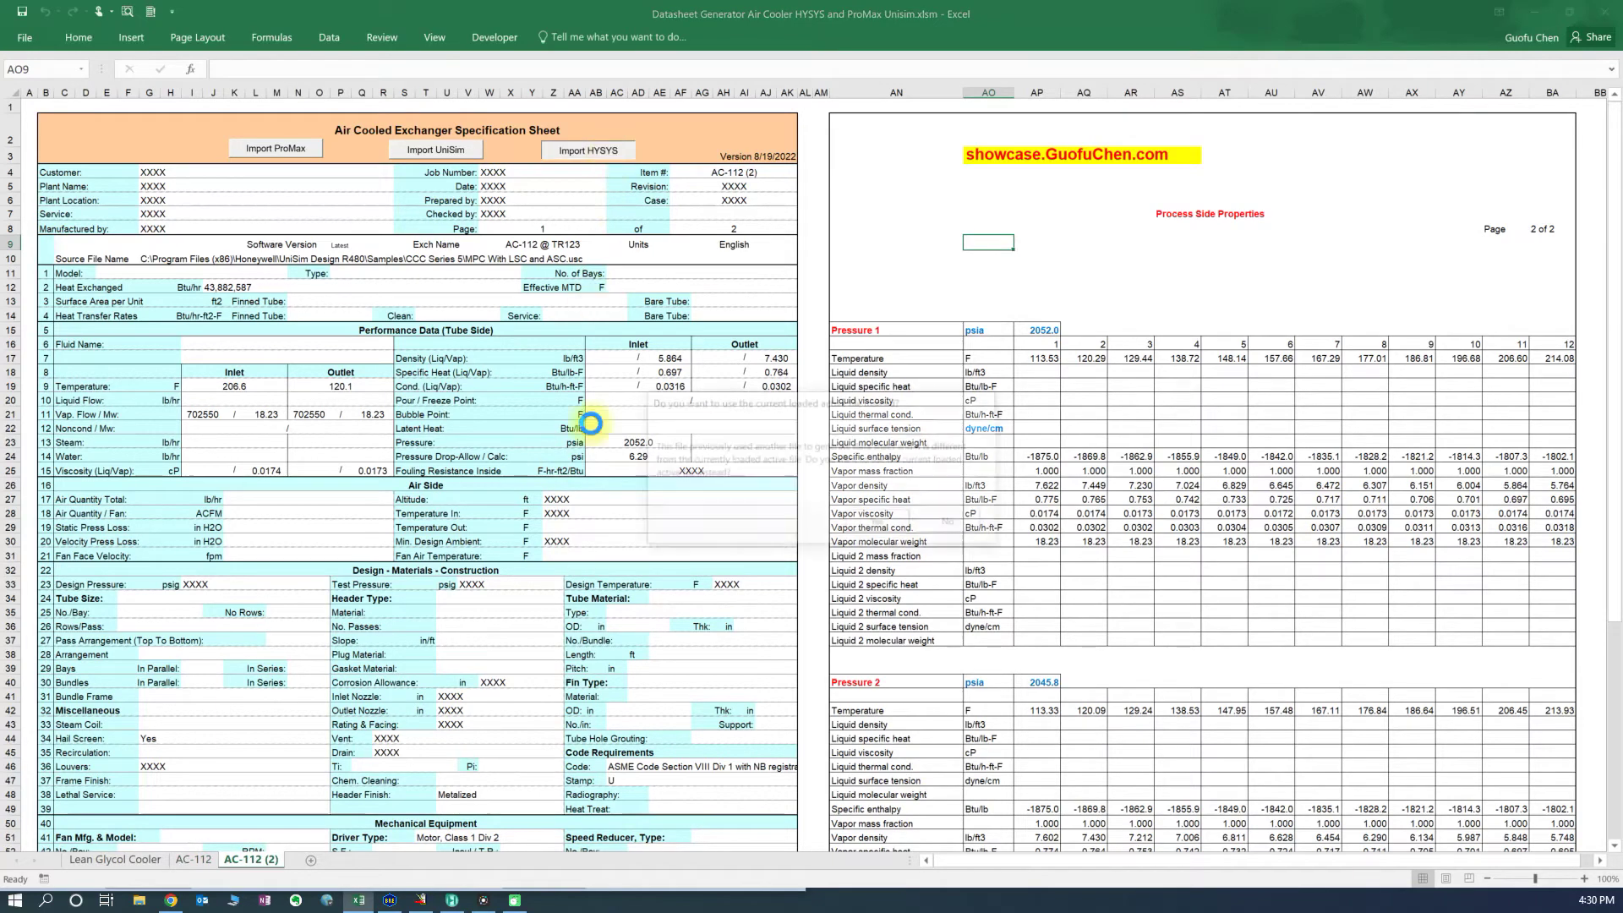
click(857, 522)
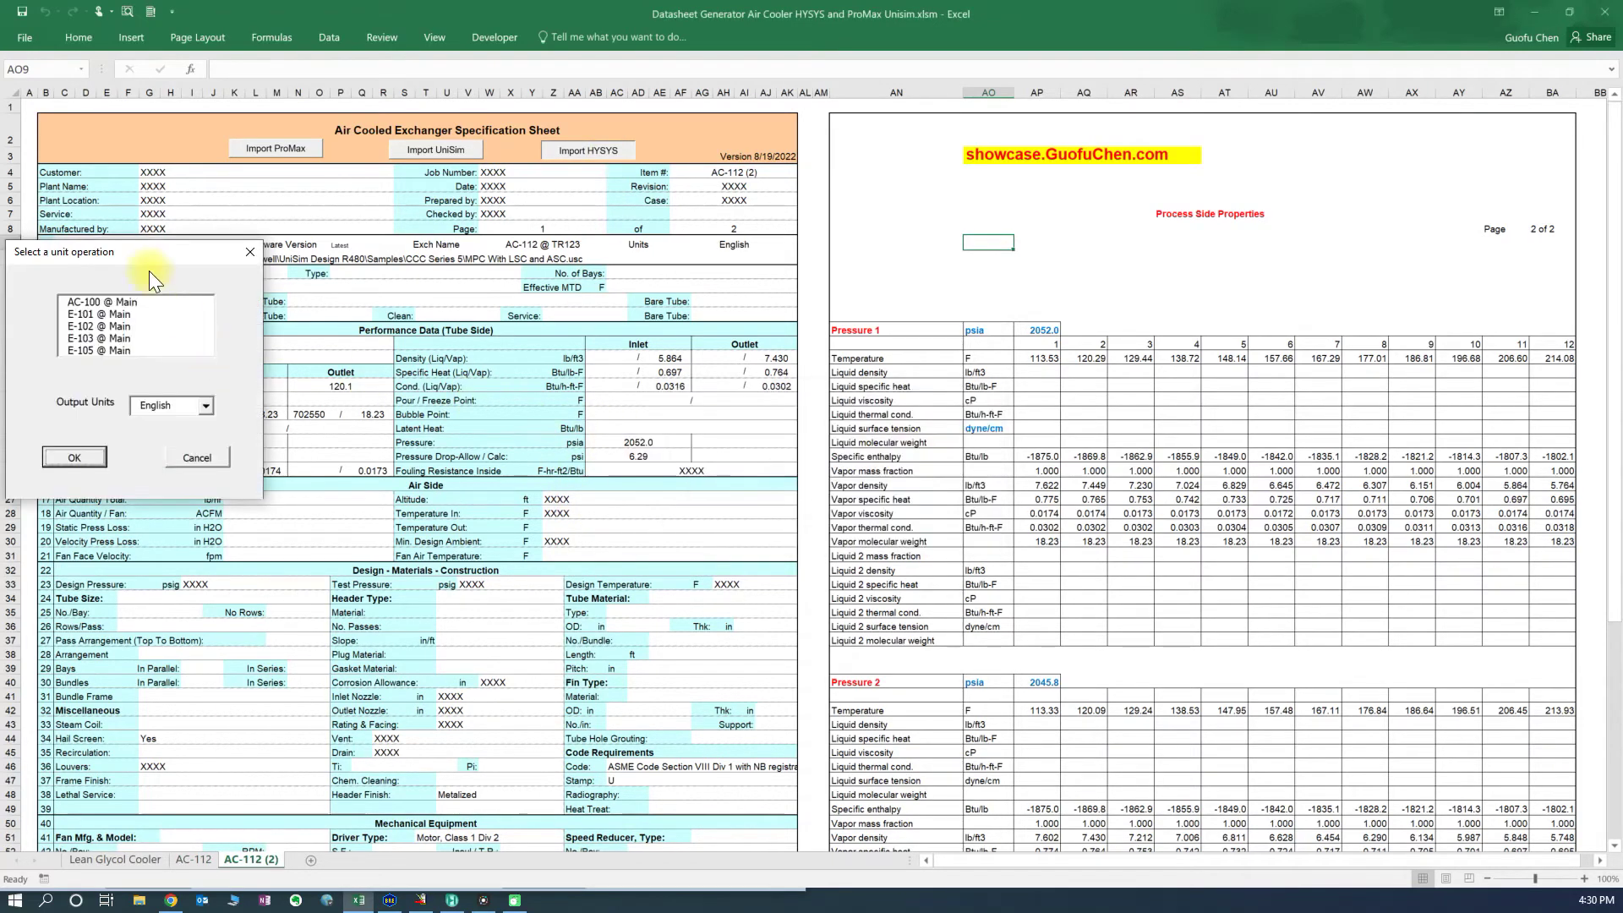
click(115, 302)
click(207, 407)
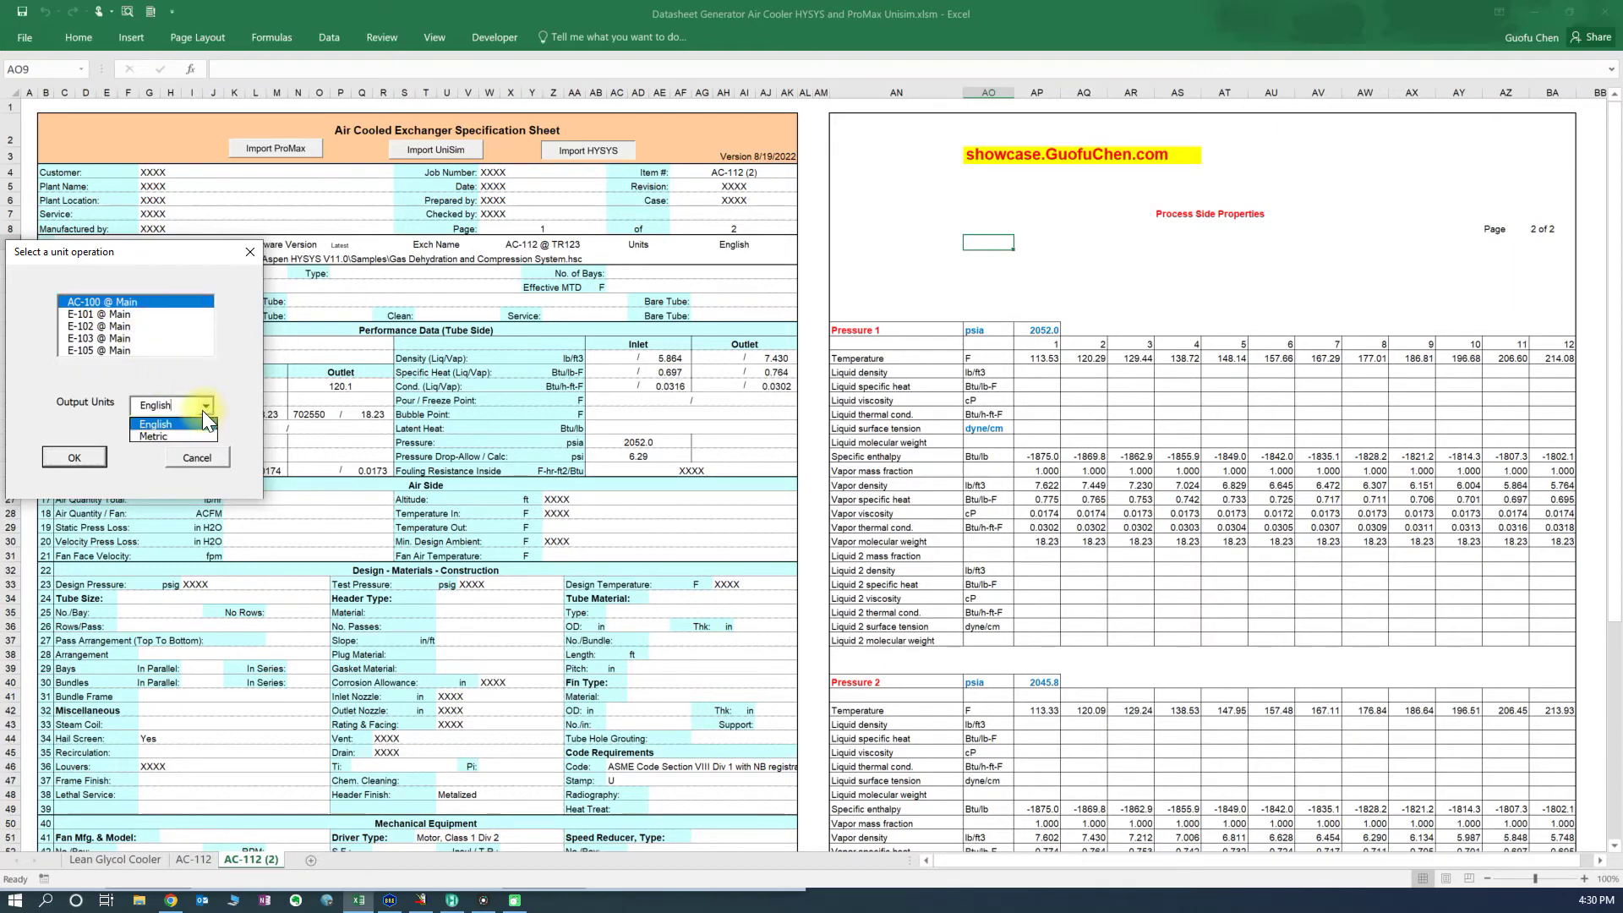
click(167, 435)
click(75, 458)
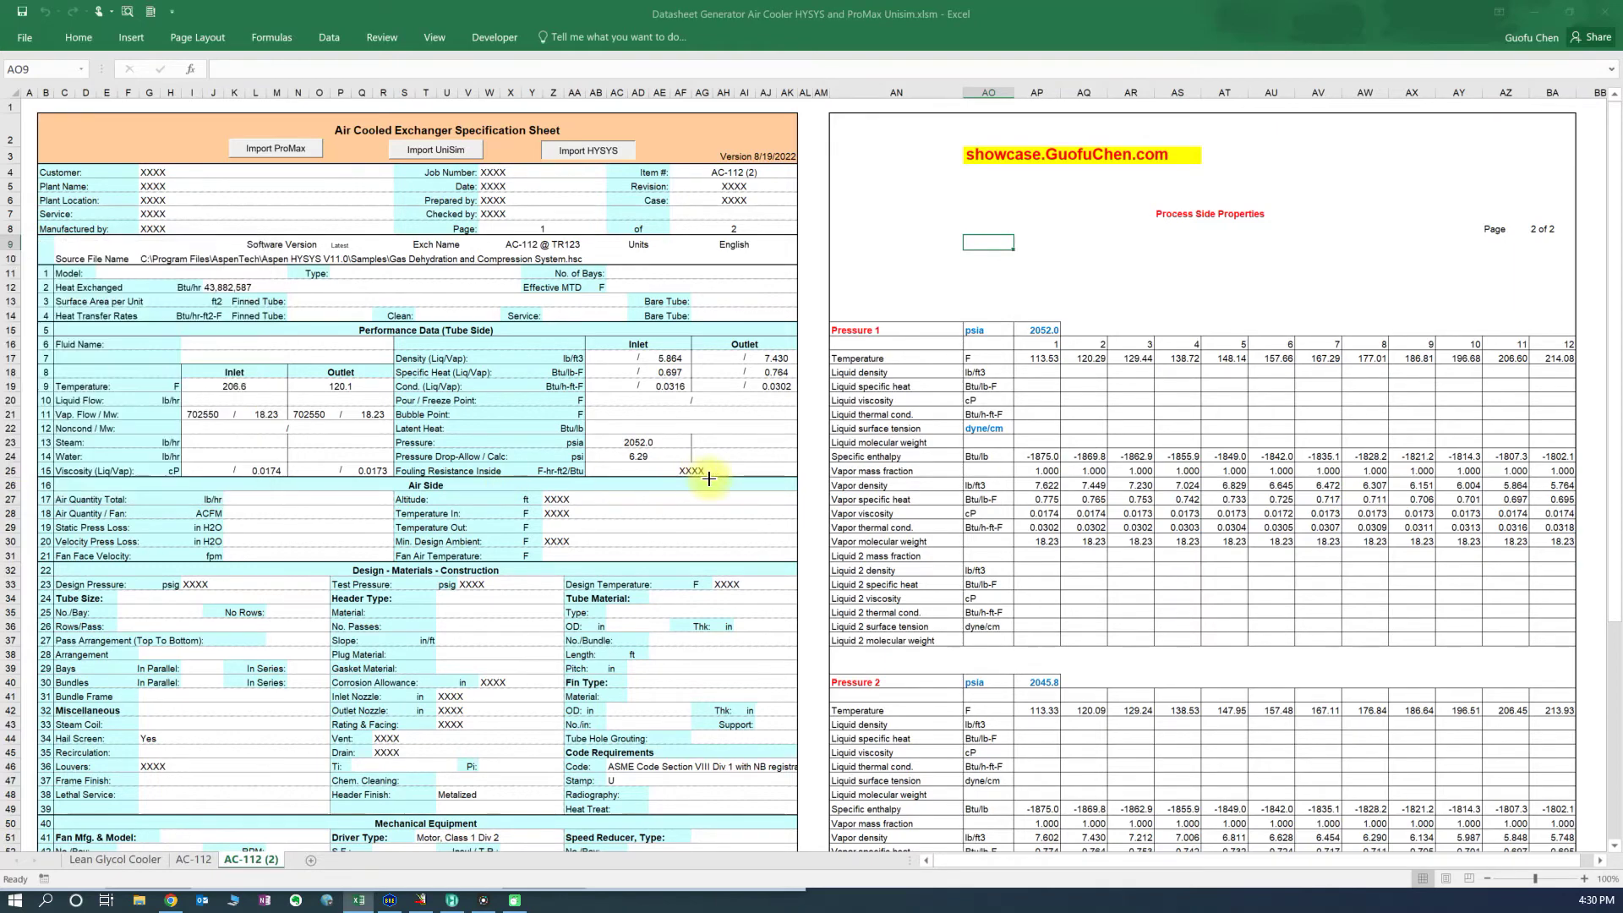